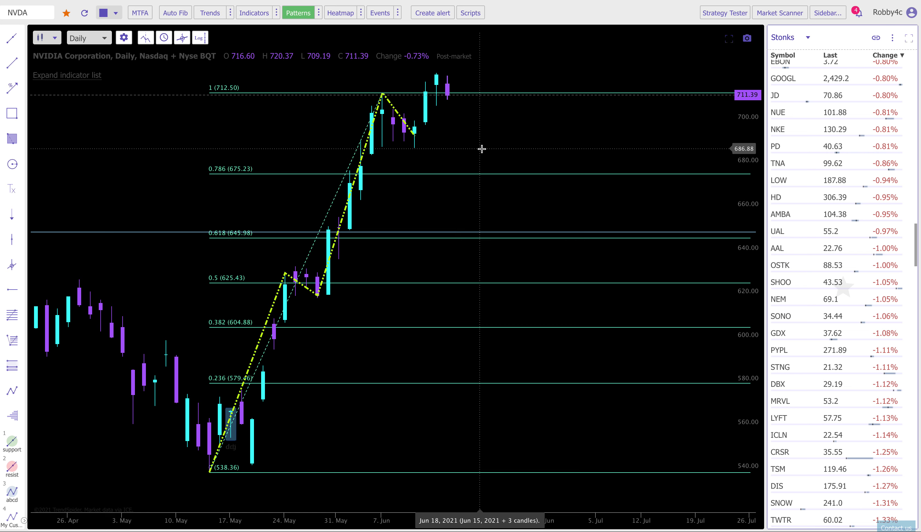
# Switch the NVDA chart to the 5 min timeframe.
pyautogui.scroll(5, 481, 149)
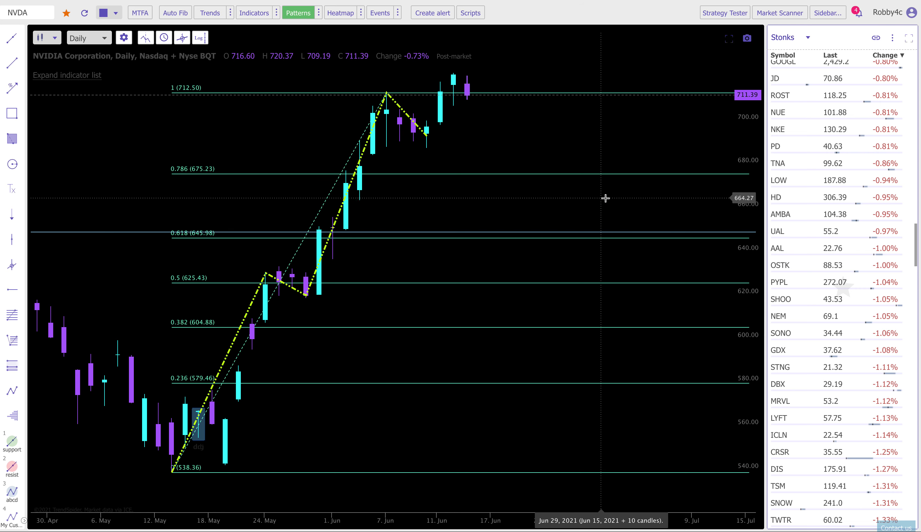
pyautogui.scroll(-2, 604, 198)
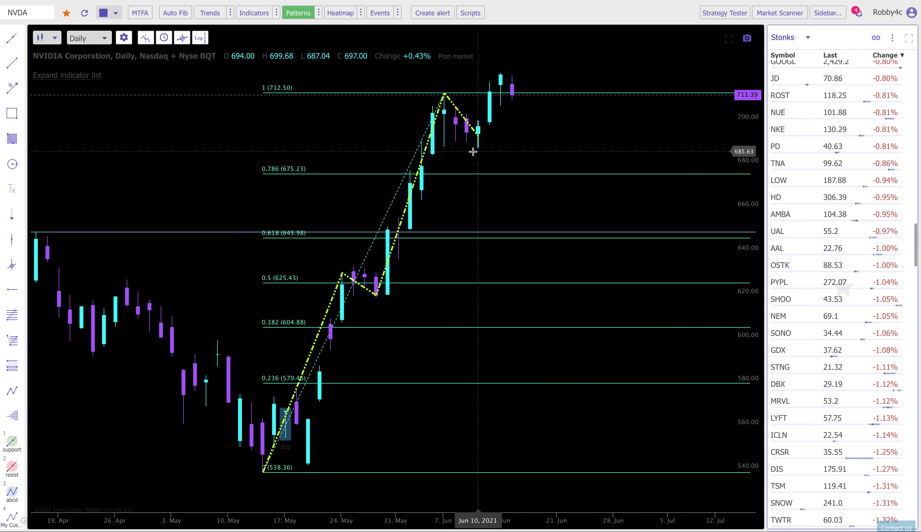
pyautogui.scroll(1, 472, 152)
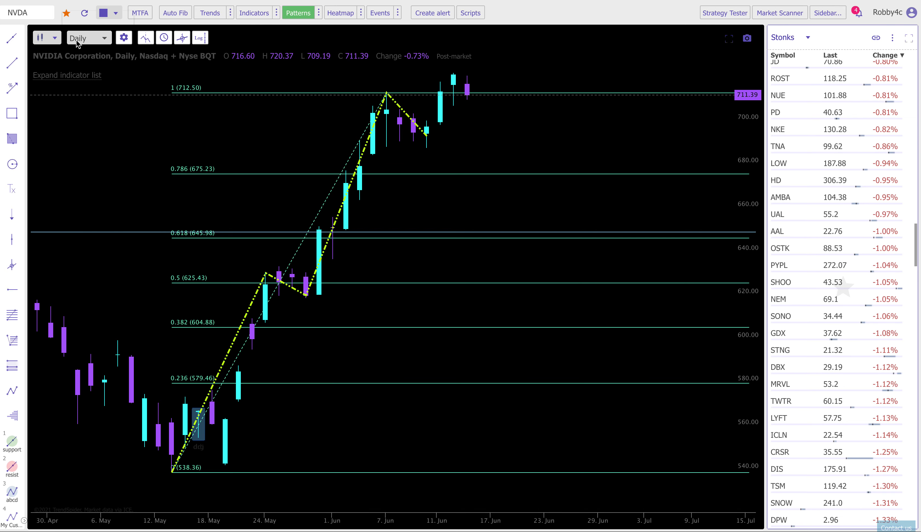
pyautogui.click(84, 38)
pyautogui.scroll(5, 97, 98)
pyautogui.click(91, 74)
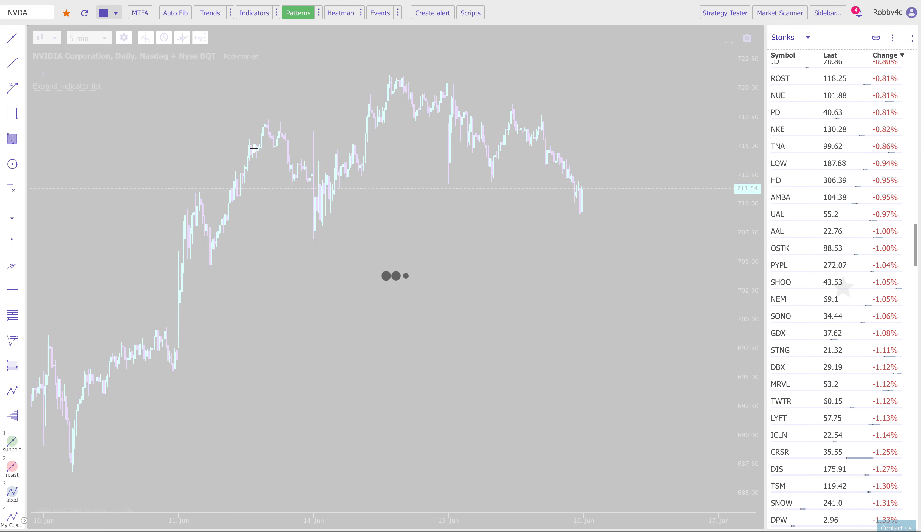
# Examine NVDA's 5-minute price action on June 14 and 15 around the 712.50 Fibonacci level.
pyautogui.scroll(-5, 201, 179)
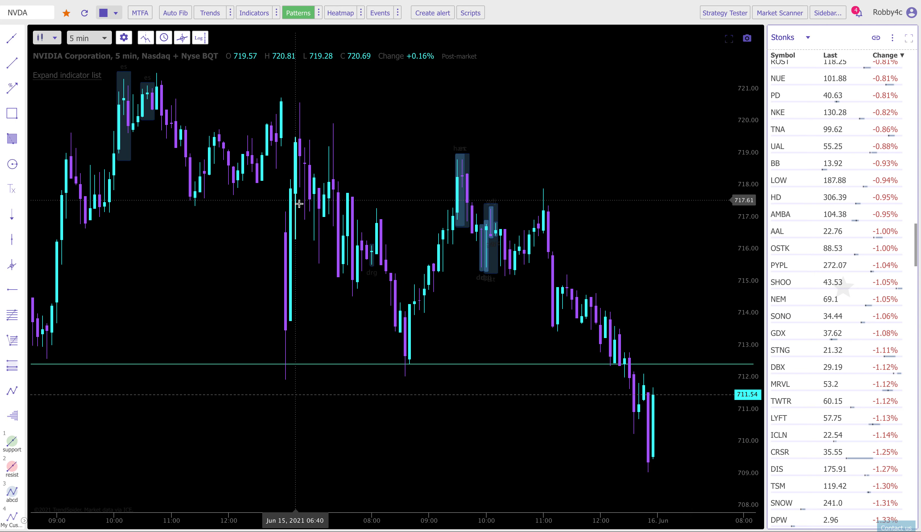
pyautogui.scroll(2, 261, 293)
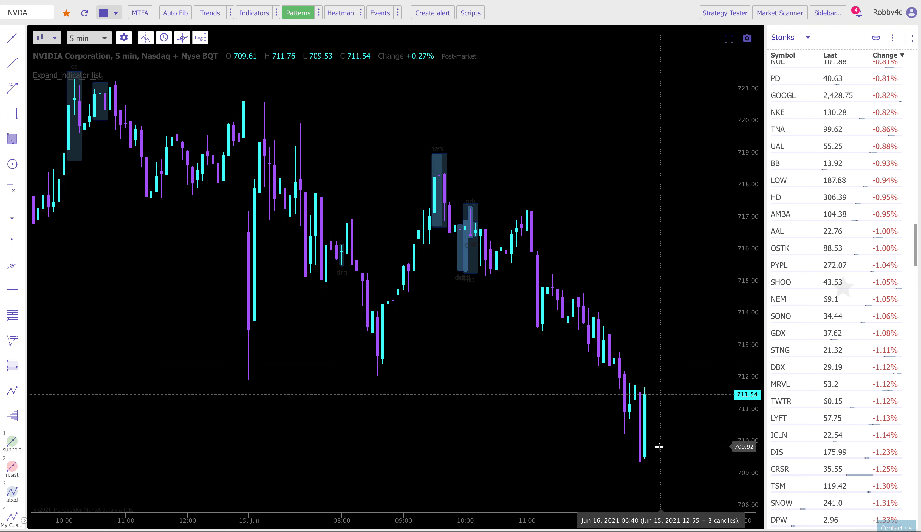
pyautogui.hscroll(3, 636, 433)
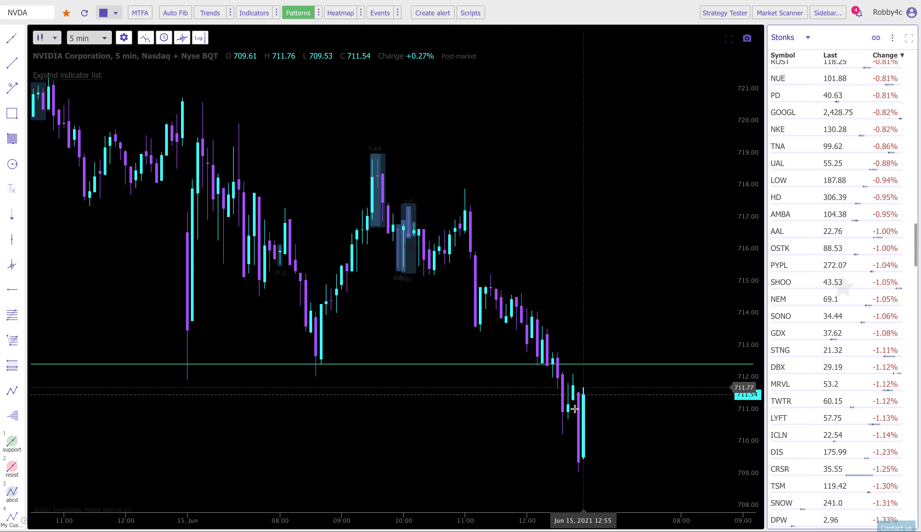
pyautogui.hscroll(-3, 574, 409)
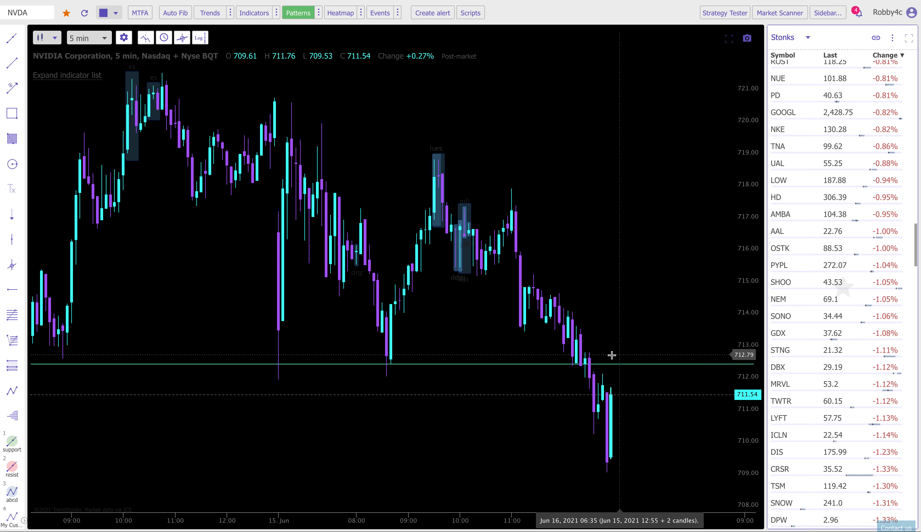
pyautogui.scroll(-4, 611, 355)
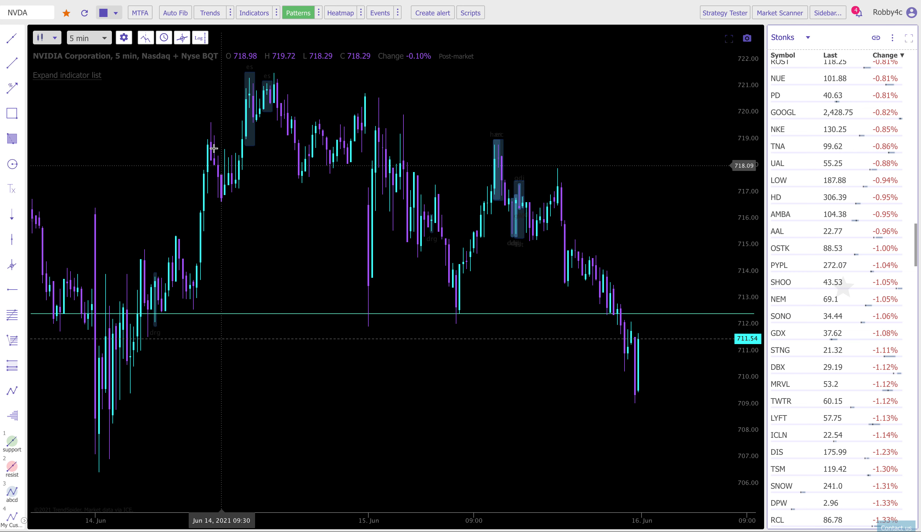
pyautogui.scroll(-2, 238, 168)
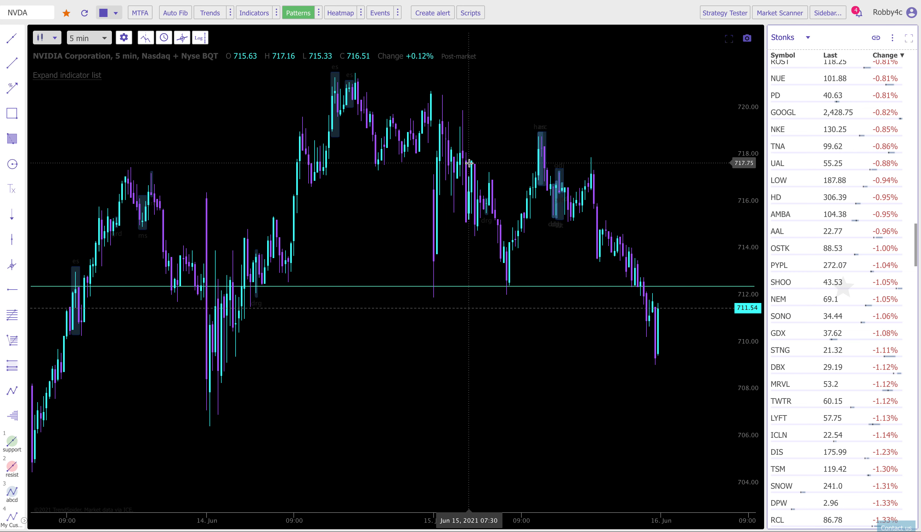
pyautogui.scroll(2, 335, 127)
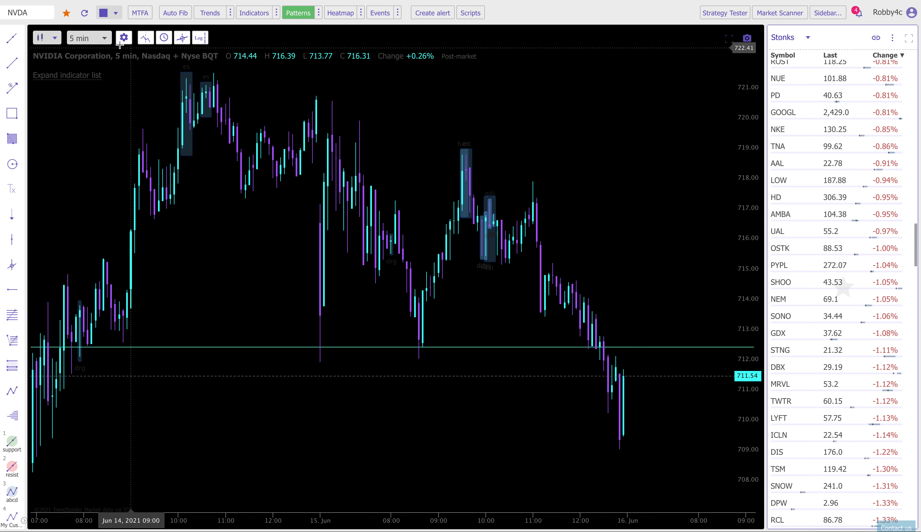
# Return the NVDA chart to the Daily timeframe.
pyautogui.click(100, 38)
pyautogui.scroll(-5, 93, 82)
pyautogui.scroll(-1, 94, 83)
pyautogui.click(87, 110)
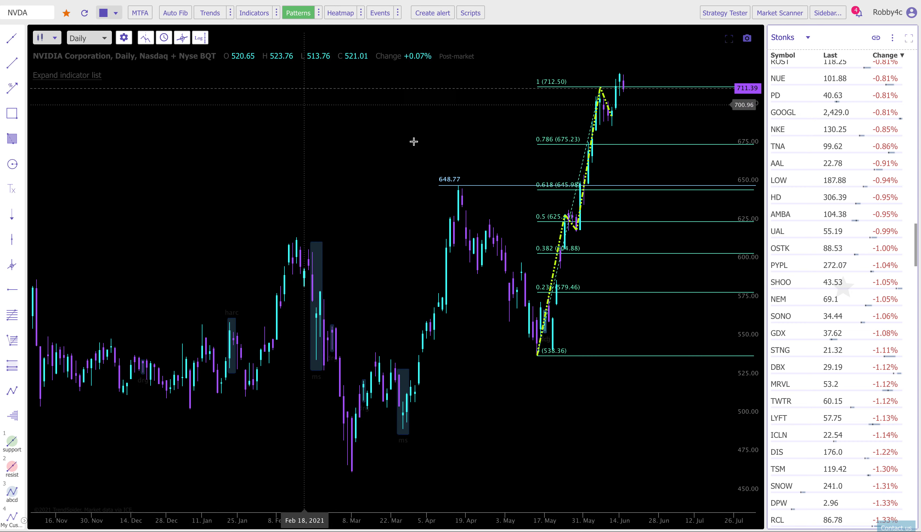
# Mark the June 9, 2021 candle with a vertical line and shade a horizontal zone around the 0.786 Fibonacci level.
pyautogui.scroll(5, 413, 141)
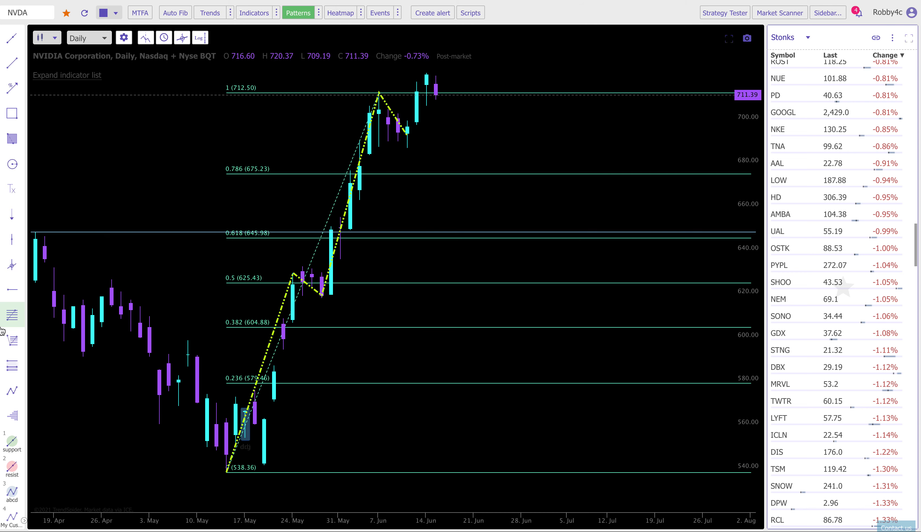
pyautogui.click(12, 240)
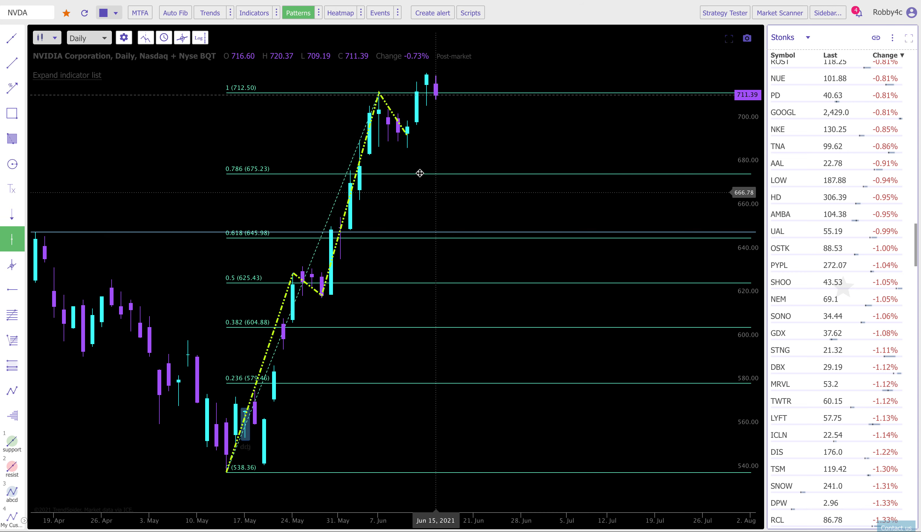
pyautogui.click(398, 134)
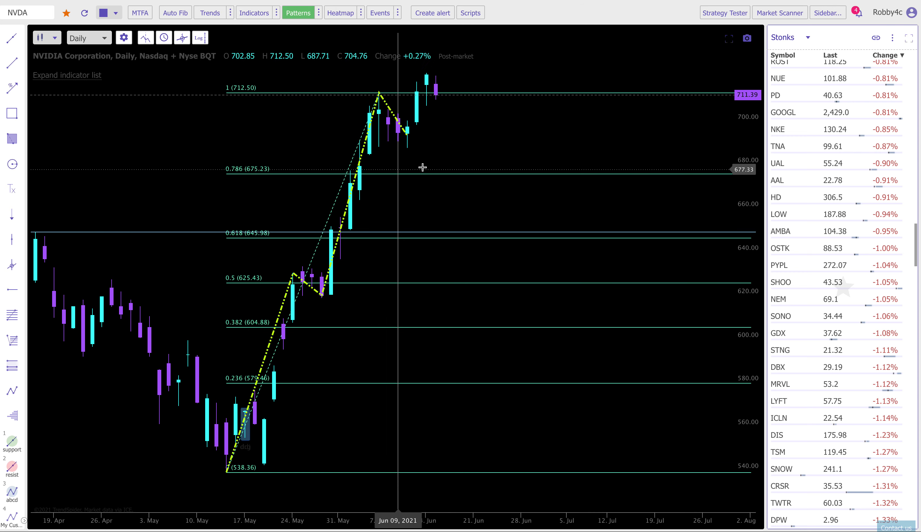
pyautogui.click(12, 139)
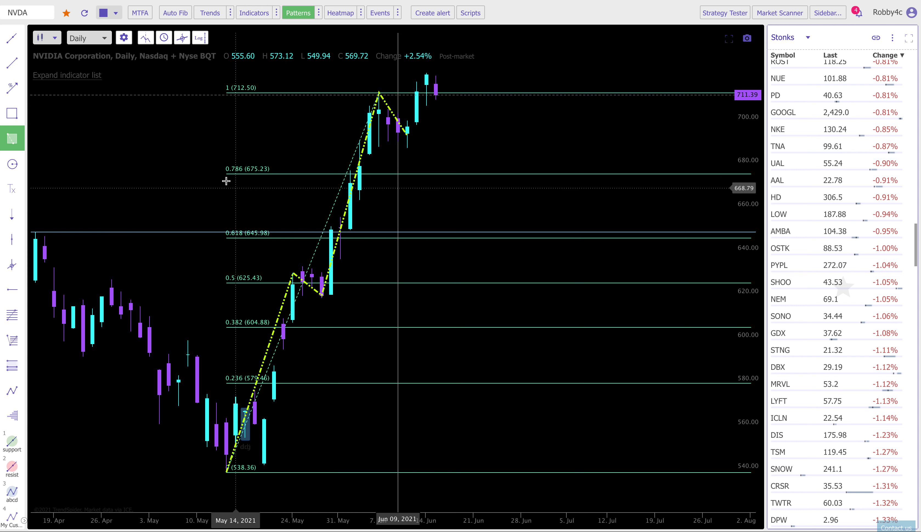
pyautogui.moveTo(216, 164); pyautogui.dragTo(217, 182)
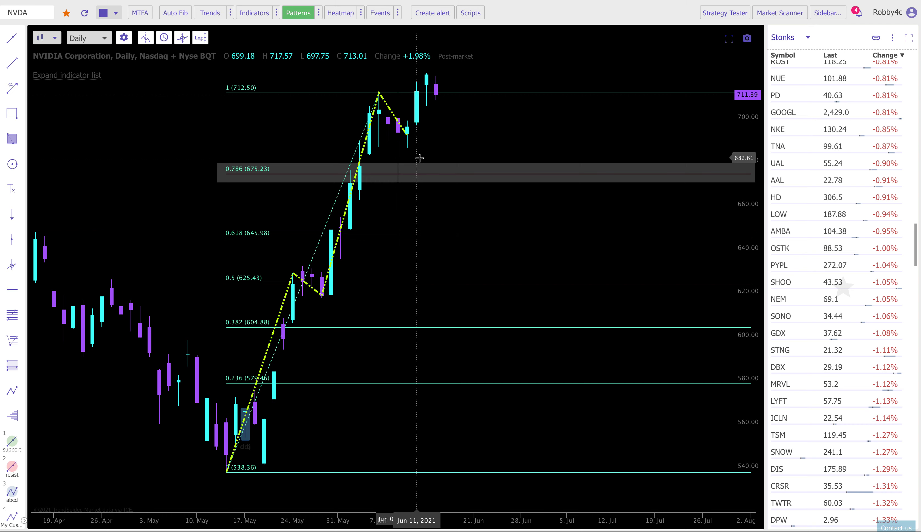
# Set the NVDA chart to the 5 min timeframe and examine the June 15 price action around the 712.50 level.
pyautogui.click(104, 38)
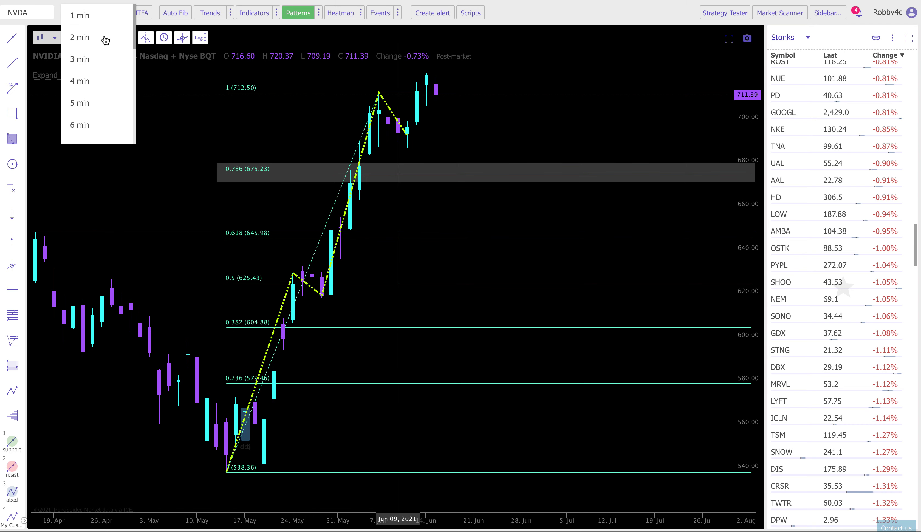
pyautogui.click(93, 87)
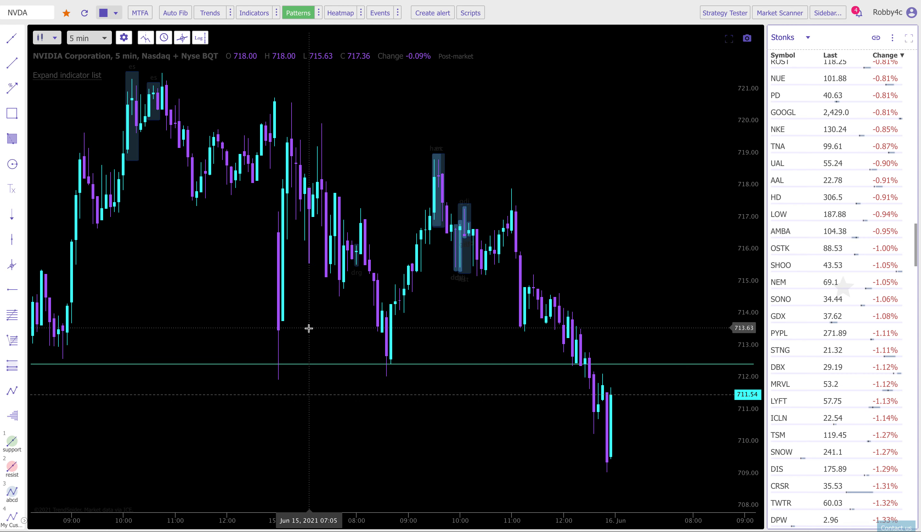
pyautogui.scroll(1, 309, 328)
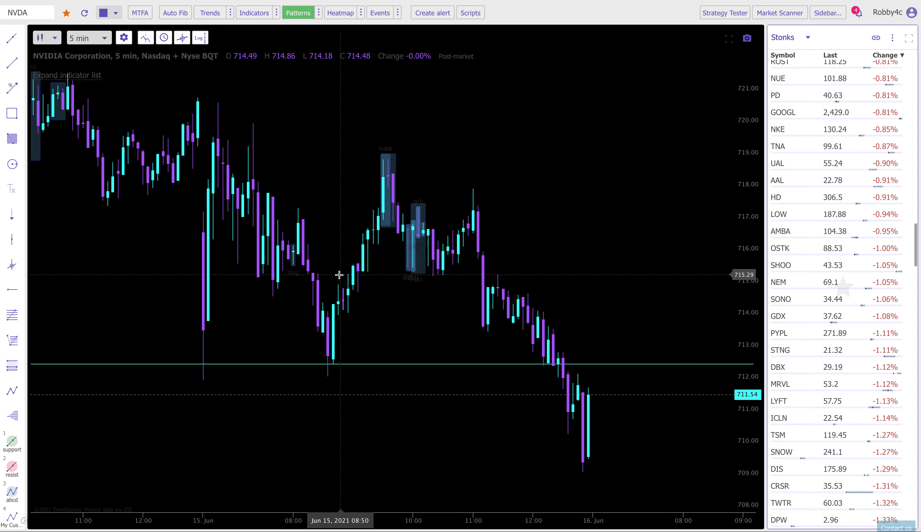
pyautogui.scroll(-4, 339, 275)
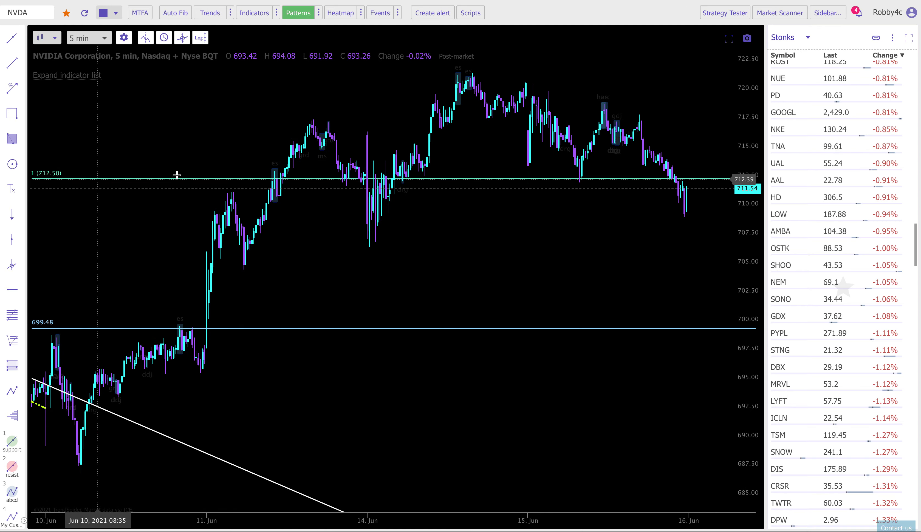
pyautogui.scroll(4, 568, 178)
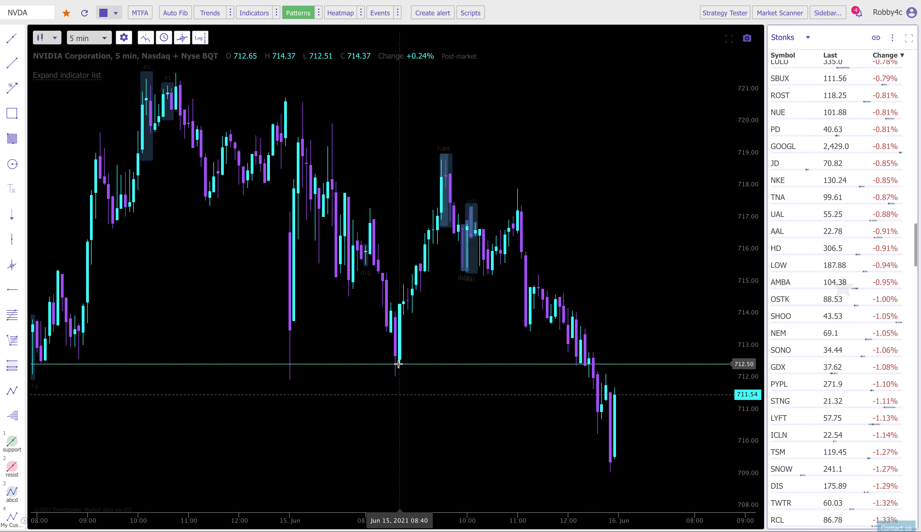
pyautogui.click(398, 364)
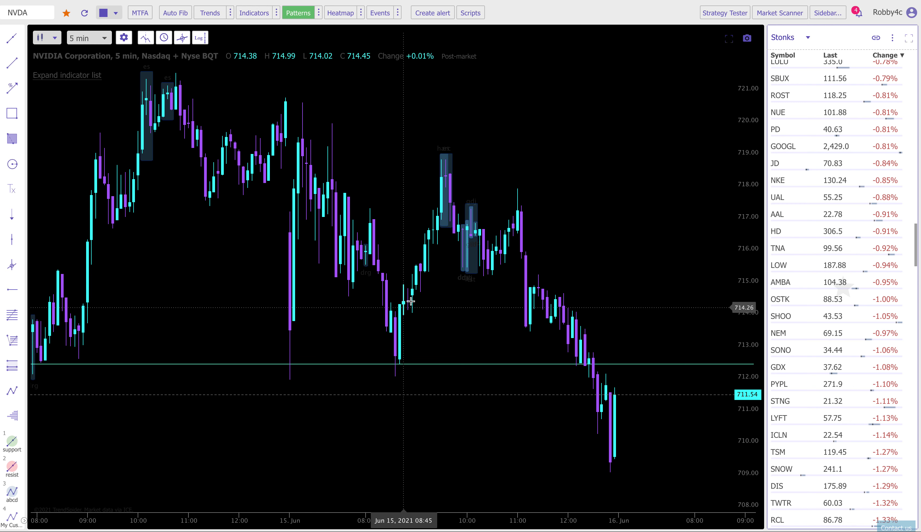
pyautogui.scroll(1, 441, 263)
pyautogui.scroll(2, 348, 209)
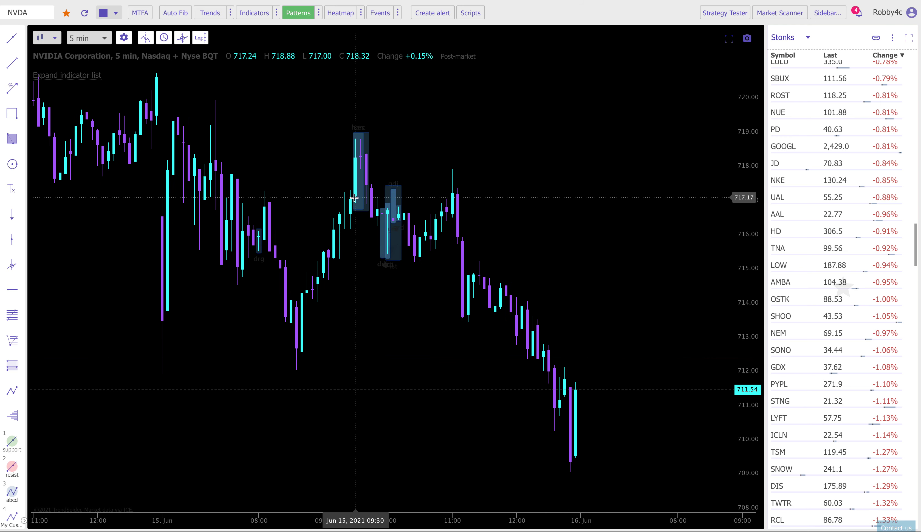
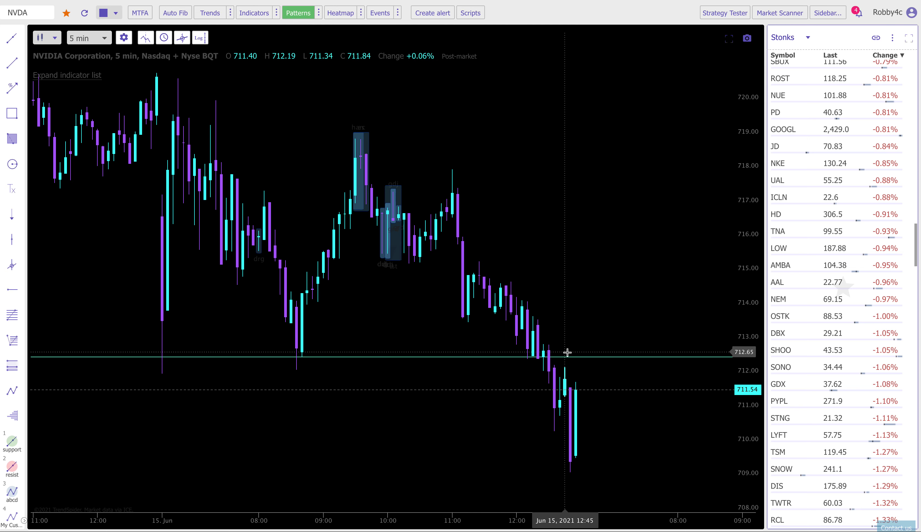
pyautogui.scroll(-1, 568, 353)
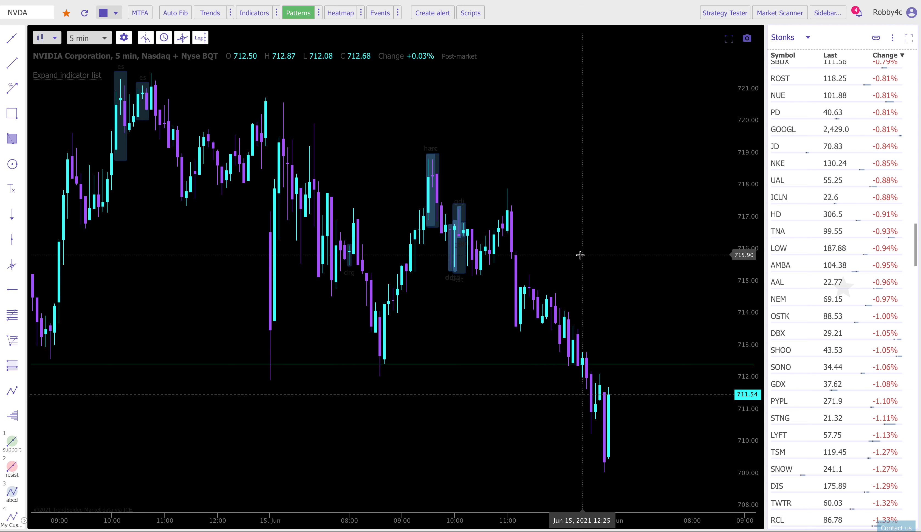
pyautogui.scroll(-1, 581, 255)
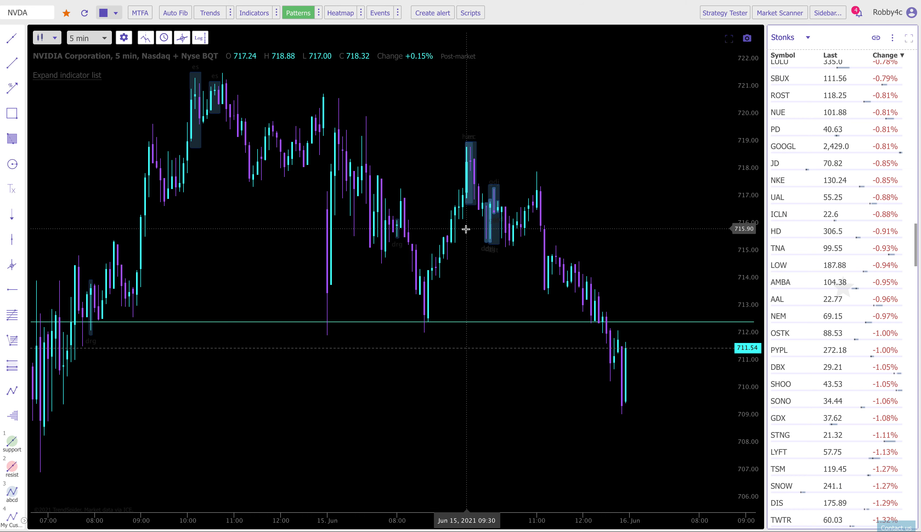
# Load the TSLA chart and examine its 5-minute price action around the 612.38 level on June 14 and 15.
pyautogui.write('TSLA')
pyautogui.press('Return')
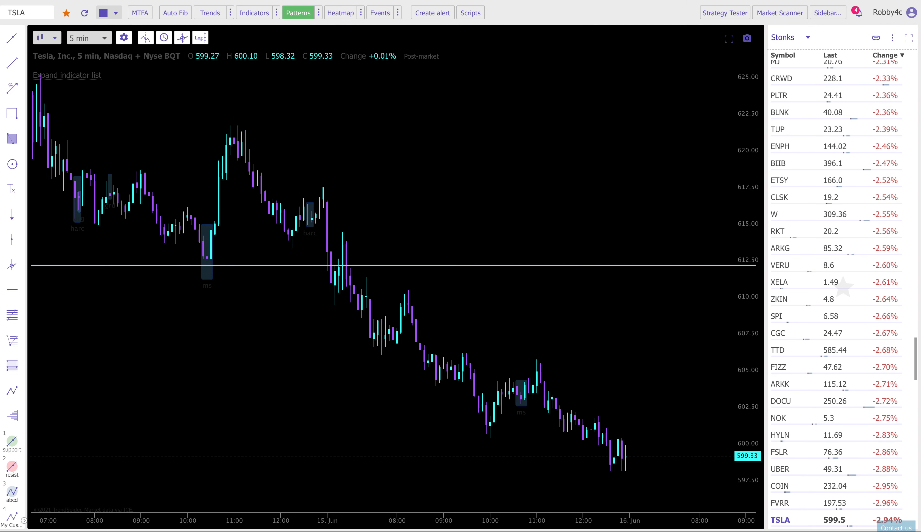
pyautogui.scroll(-3, 468, 228)
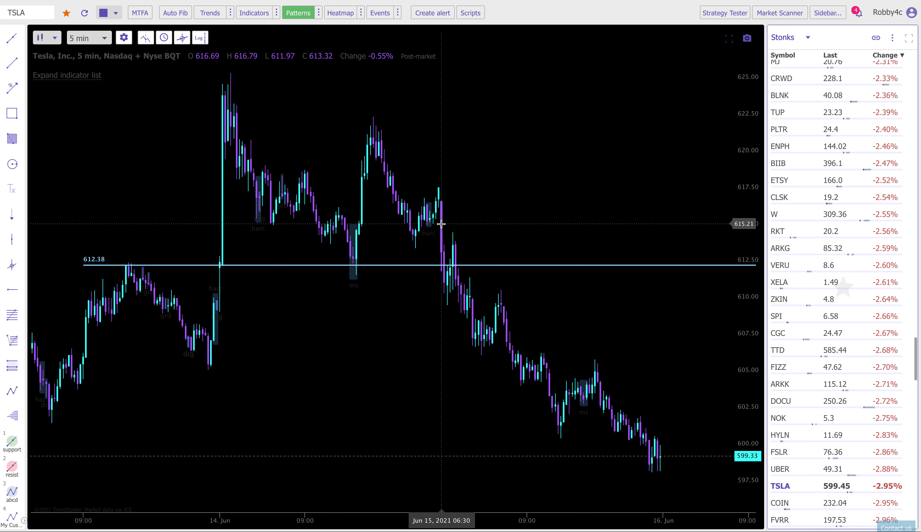
pyautogui.scroll(3, 441, 225)
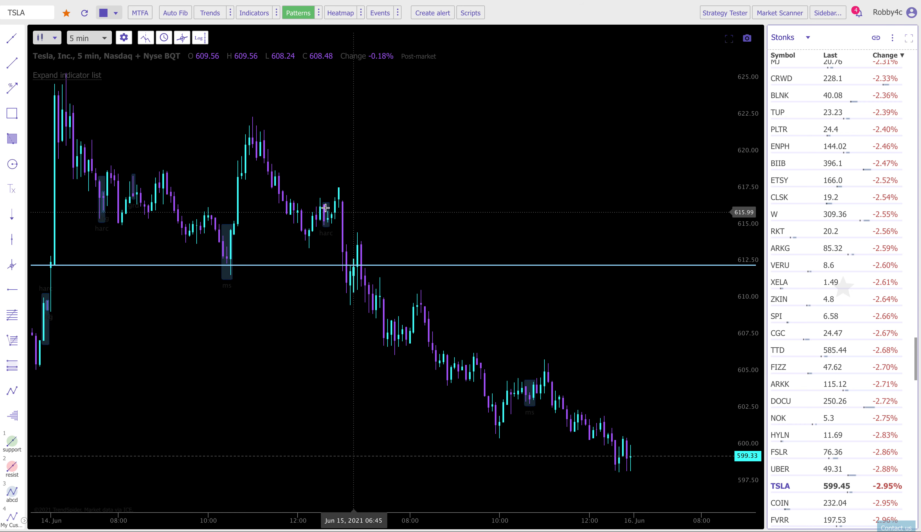
pyautogui.scroll(-1, 314, 241)
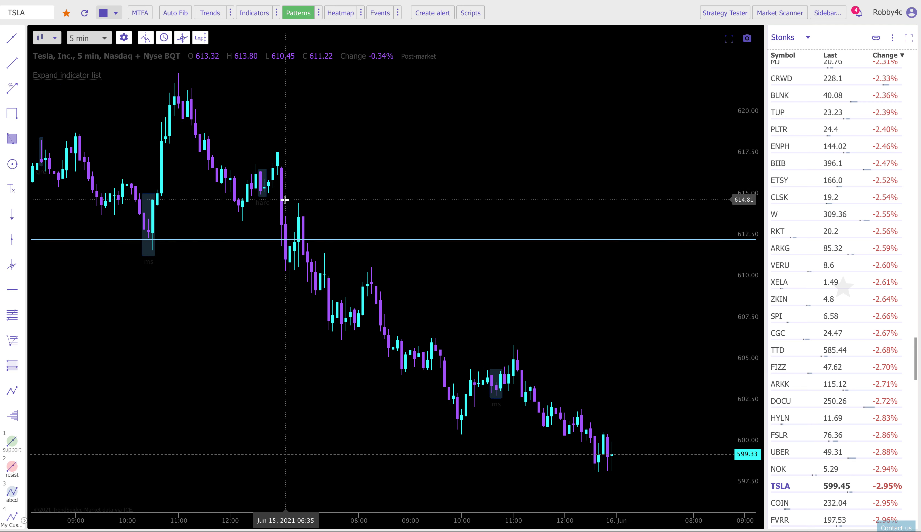
pyautogui.scroll(-3, 289, 205)
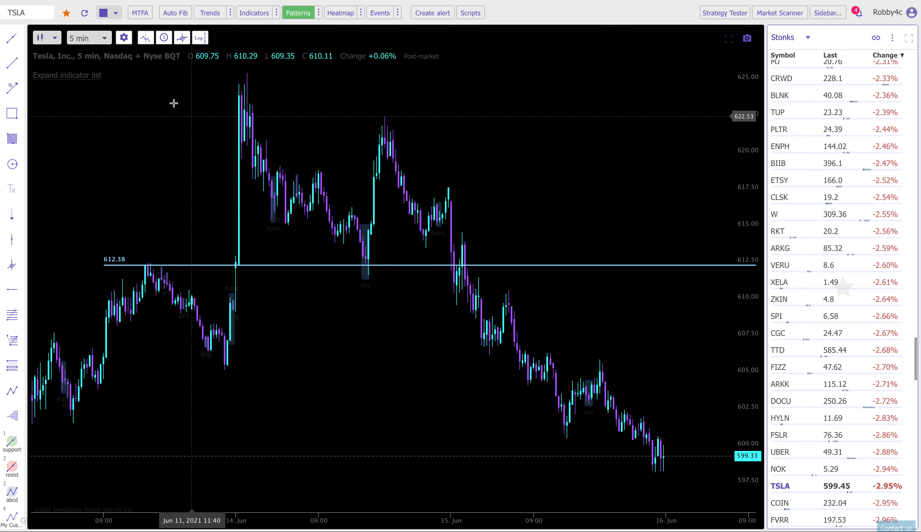
pyautogui.click(98, 38)
pyautogui.scroll(-3, 190, 132)
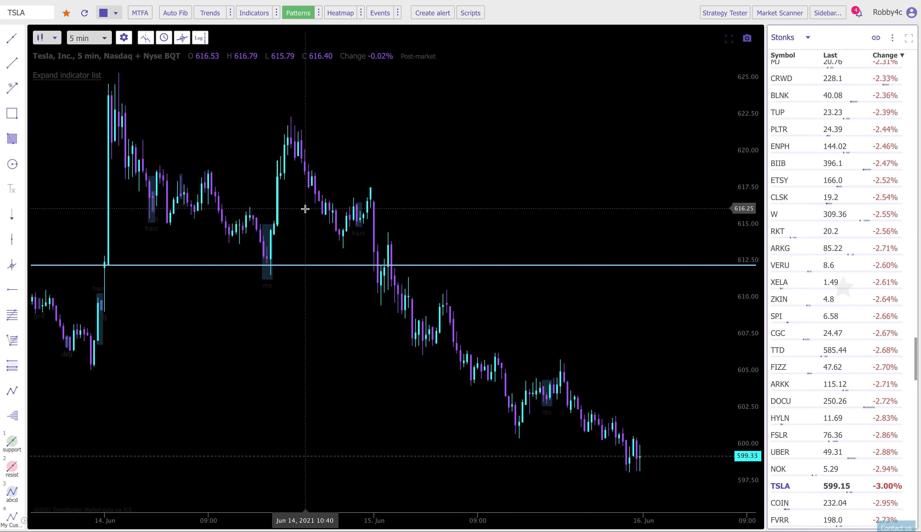
pyautogui.scroll(3, 305, 209)
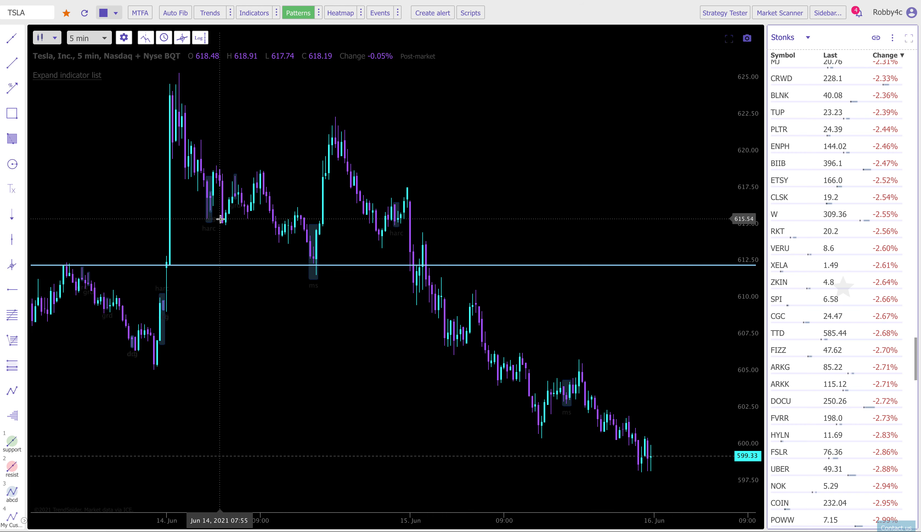
pyautogui.scroll(3, 219, 209)
pyautogui.scroll(2, 351, 218)
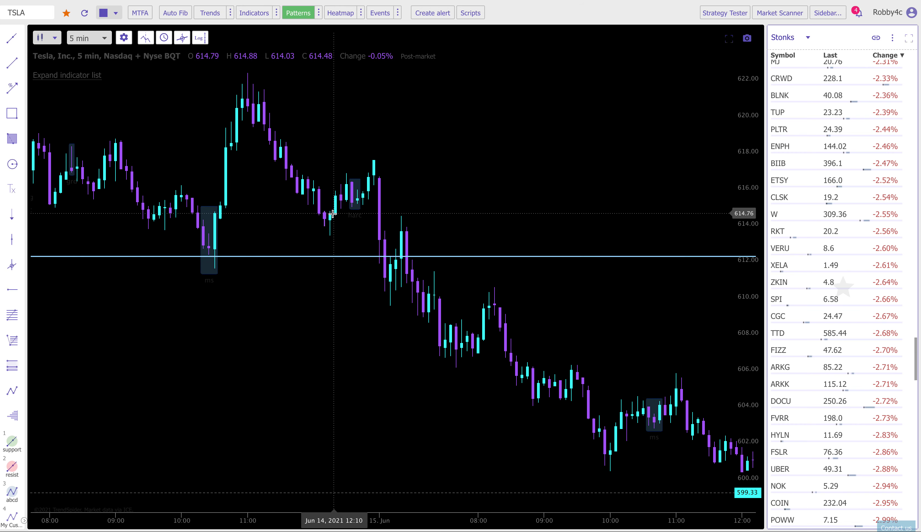
# Set the TSLA chart to the 2 min timeframe and examine the June 15 opening price action around the 612.38 level.
pyautogui.click(101, 41)
pyautogui.click(92, 47)
pyautogui.scroll(-3, 438, 256)
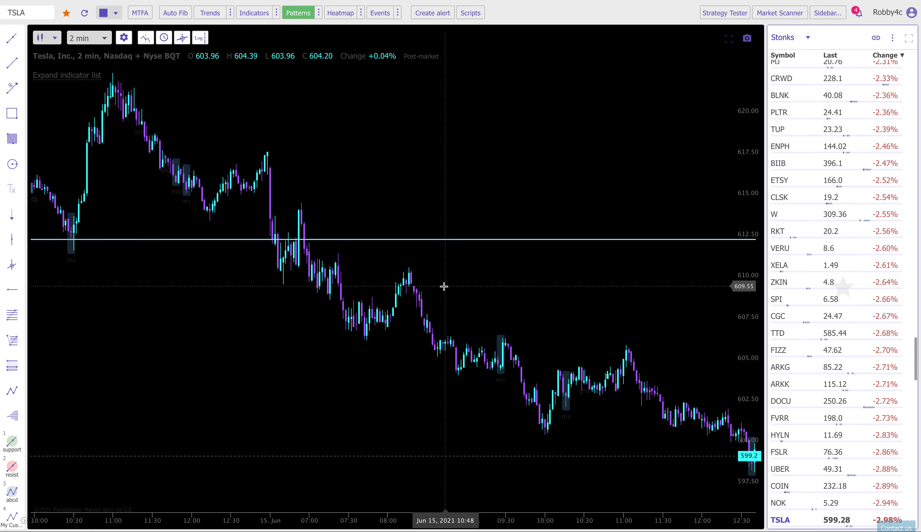
pyautogui.hscroll(-3, 371, 314)
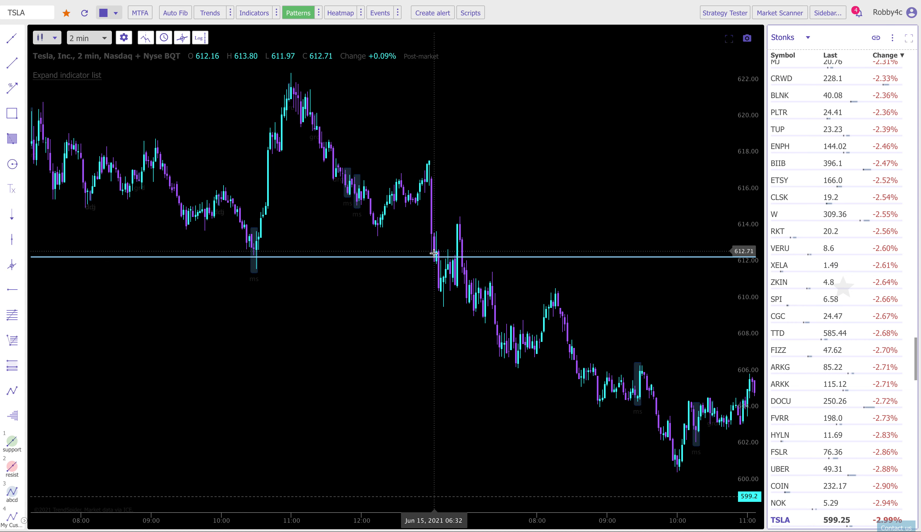
pyautogui.scroll(3, 433, 254)
pyautogui.moveTo(354, 226); pyautogui.dragTo(495, 239)
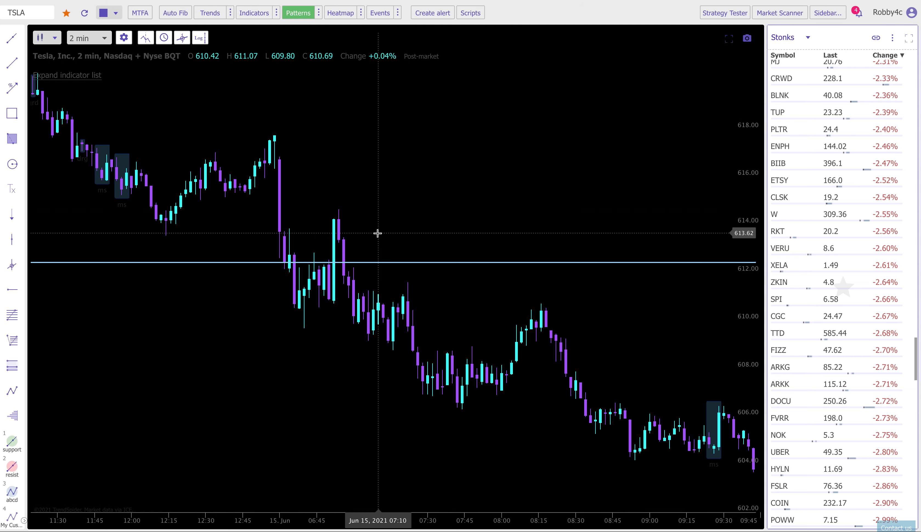
pyautogui.scroll(1, 384, 313)
pyautogui.scroll(-5, 384, 313)
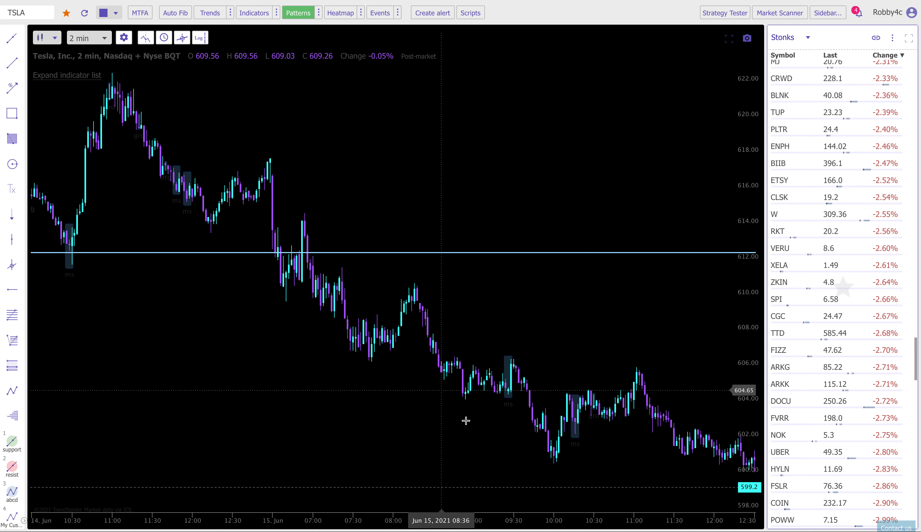
# Examine the rest of TSLA's June 15 decline and compare its retest of the 612.38 level with the June 14 bounce.
pyautogui.moveTo(466, 421); pyautogui.dragTo(302, 358)
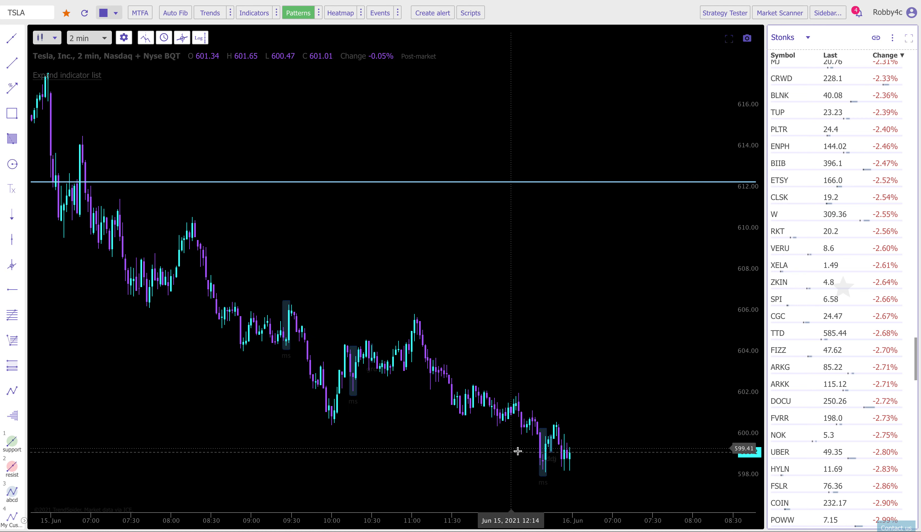
pyautogui.scroll(-3, 565, 468)
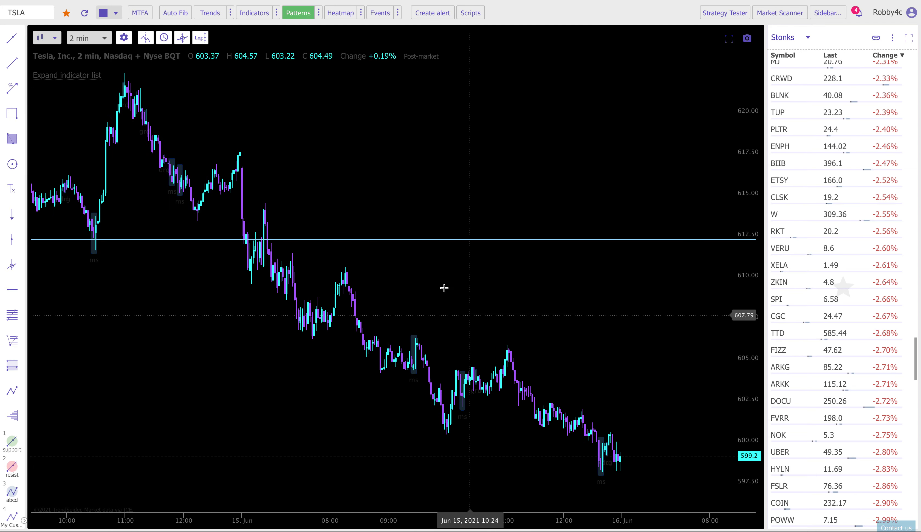
pyautogui.scroll(3, 233, 216)
pyautogui.moveTo(233, 216); pyautogui.dragTo(466, 236)
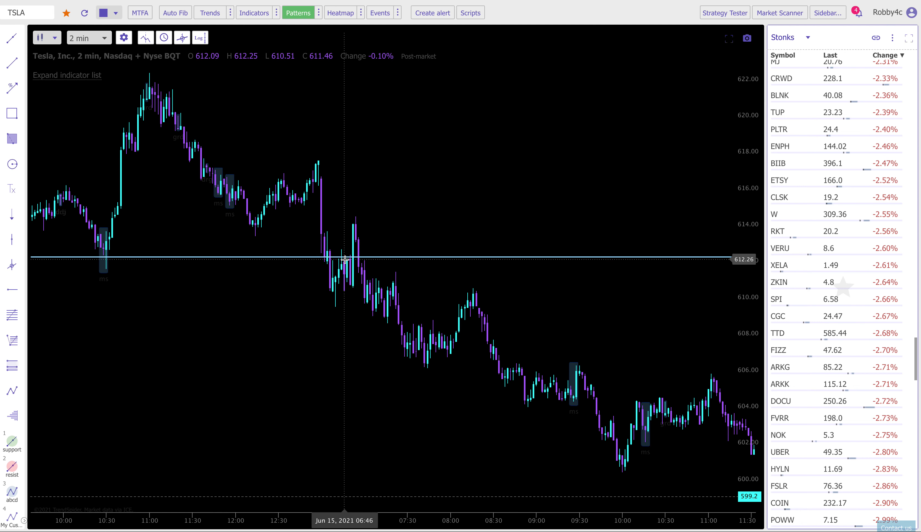
pyautogui.scroll(-3, 354, 272)
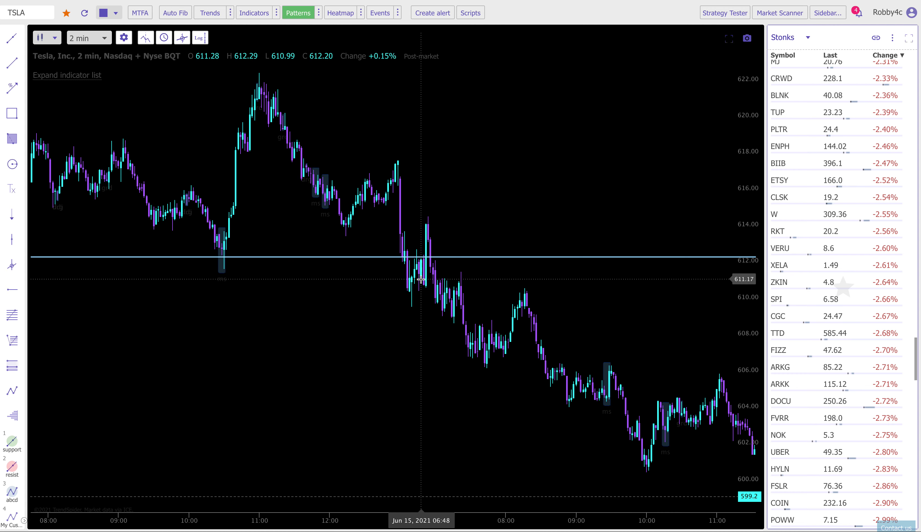
pyautogui.scroll(2, 426, 237)
pyautogui.moveTo(382, 226); pyautogui.dragTo(426, 226)
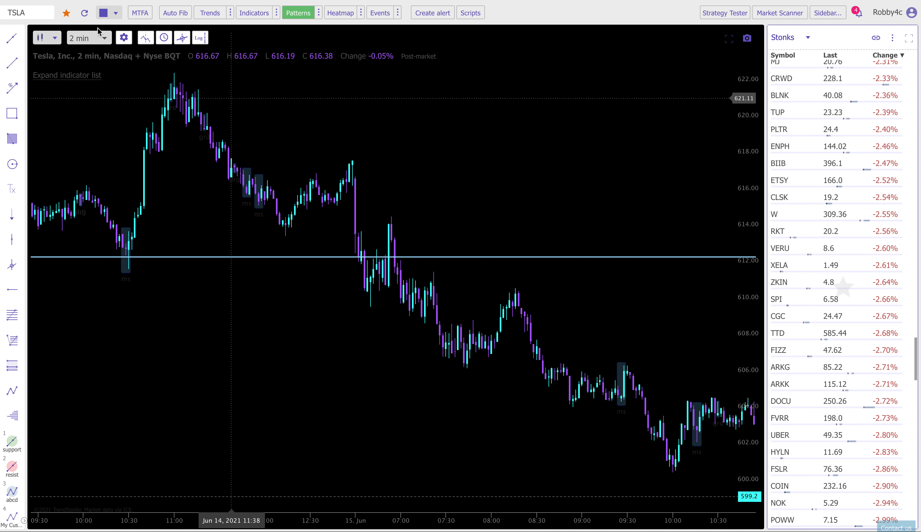
# Return the TSLA chart to the 5 min timeframe and review the June 11 to 15 price action around the 612.38 level.
pyautogui.click(87, 38)
pyautogui.click(81, 107)
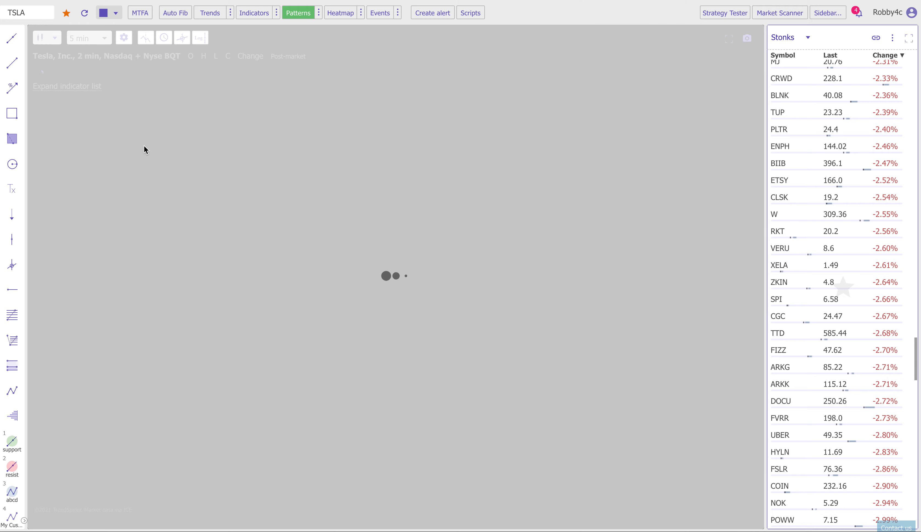
pyautogui.moveTo(372, 173); pyautogui.dragTo(226, 177)
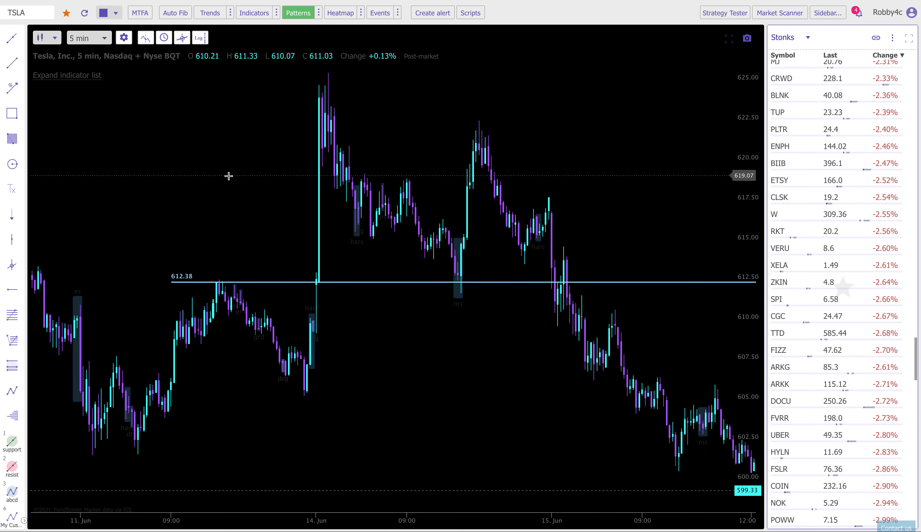
pyautogui.moveTo(463, 178); pyautogui.dragTo(376, 179)
pyautogui.scroll(5, 411, 226)
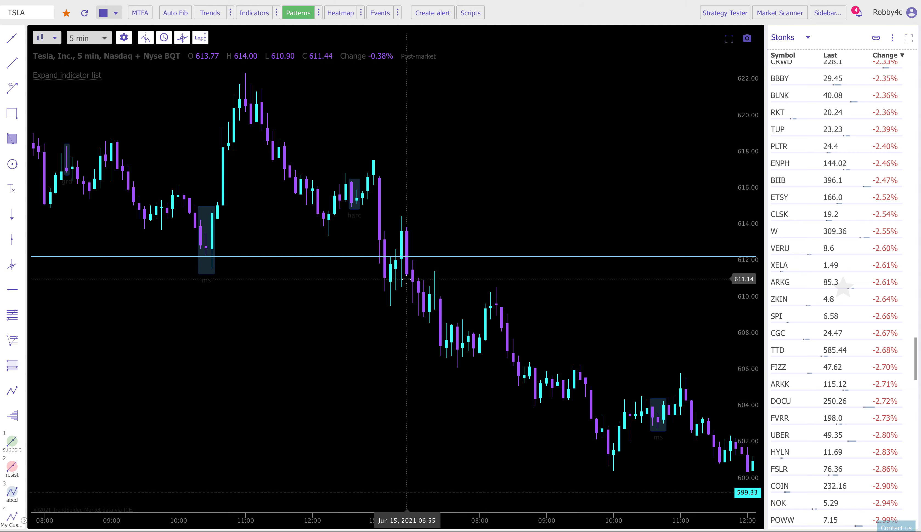
pyautogui.scroll(-3, 407, 279)
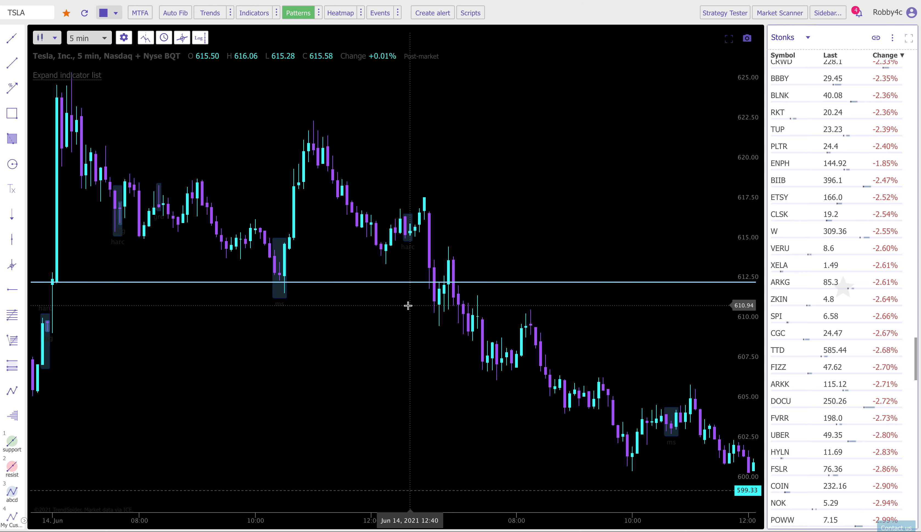
pyautogui.scroll(-2, 408, 305)
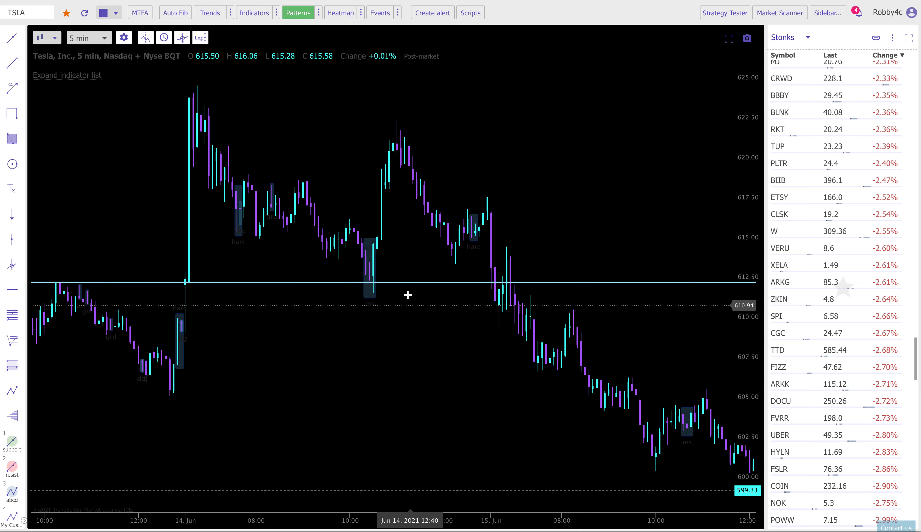
pyautogui.scroll(-2, 386, 238)
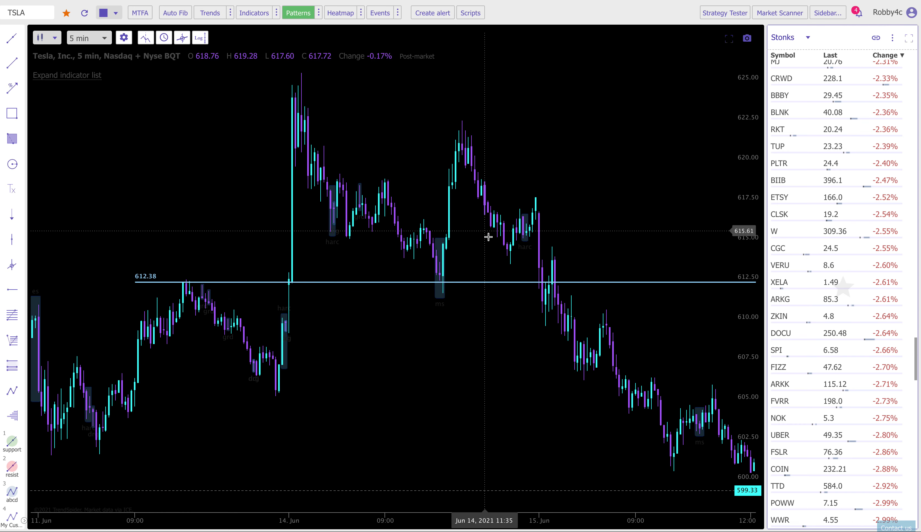
pyautogui.scroll(3, 517, 276)
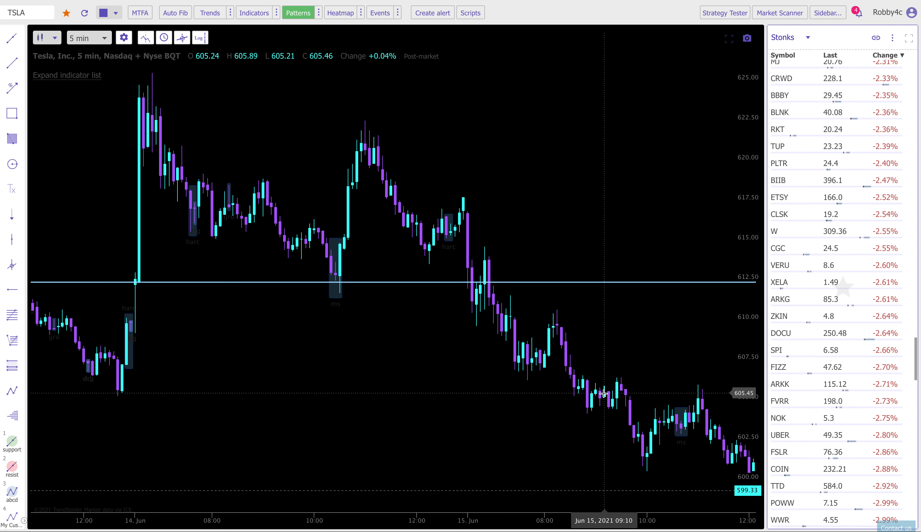
pyautogui.scroll(-3, 464, 359)
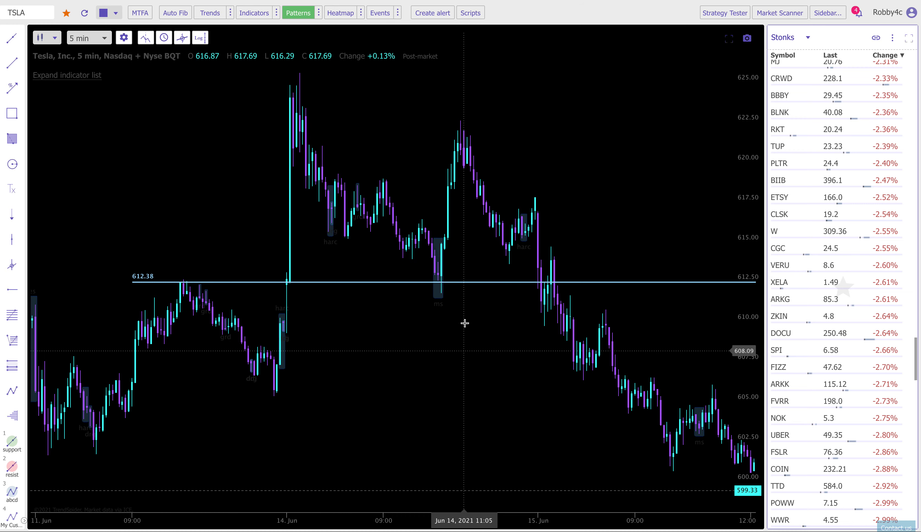
# Set the TSLA chart to the 30 min timeframe and review the price action from May to mid-June.
pyautogui.click(87, 38)
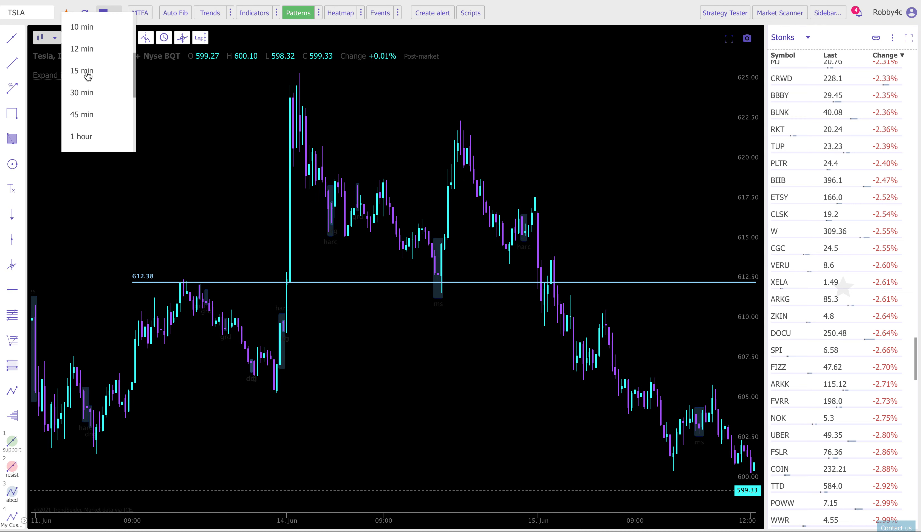
pyautogui.click(82, 92)
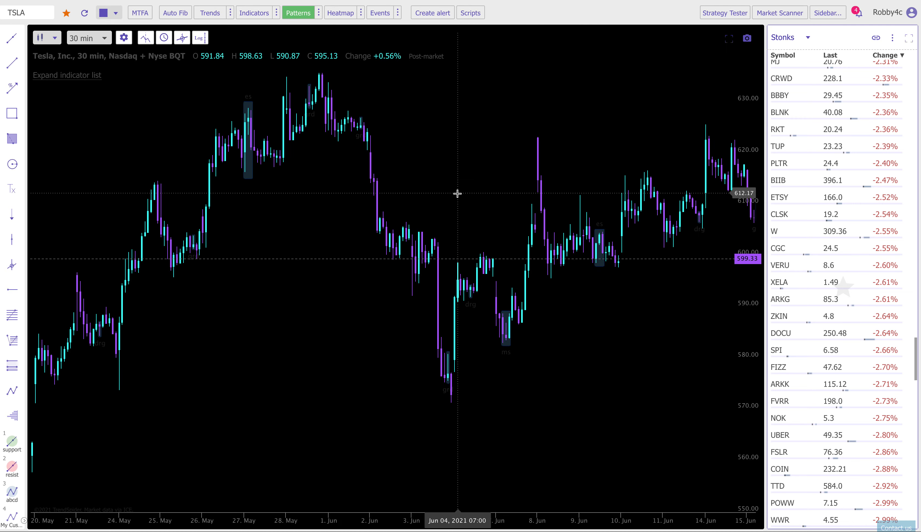
pyautogui.scroll(-5, 457, 193)
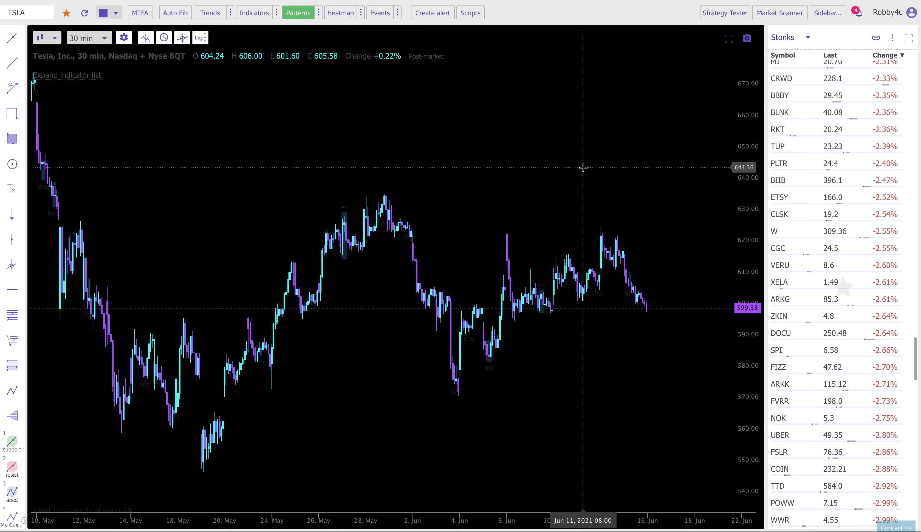
pyautogui.scroll(3, 547, 209)
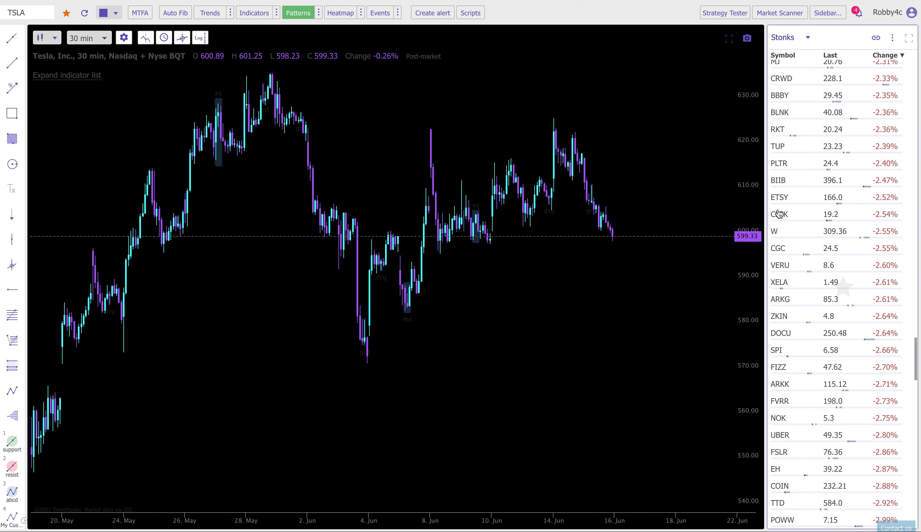
# Sort the Stonks watchlist alphabetically by symbol and load the XOM chart.
pyautogui.scroll(-15, 811, 328)
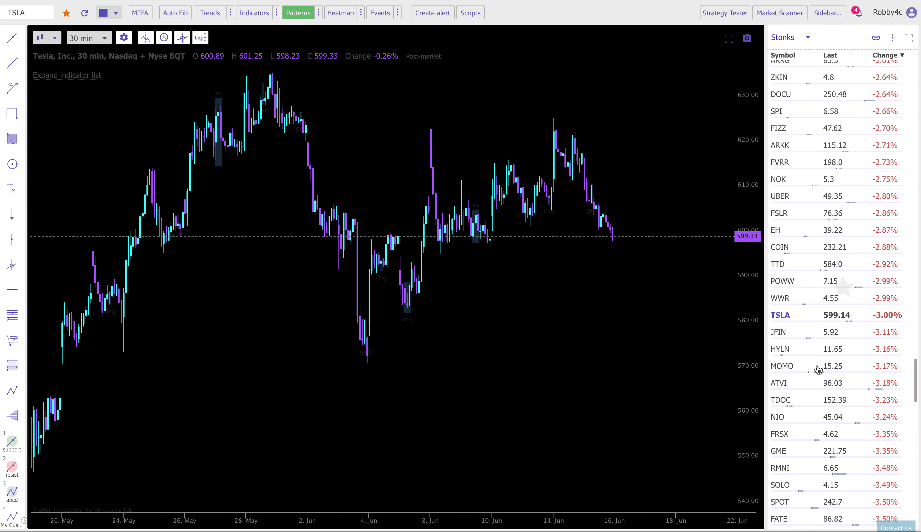
pyautogui.click(780, 55)
pyautogui.scroll(-5, 780, 129)
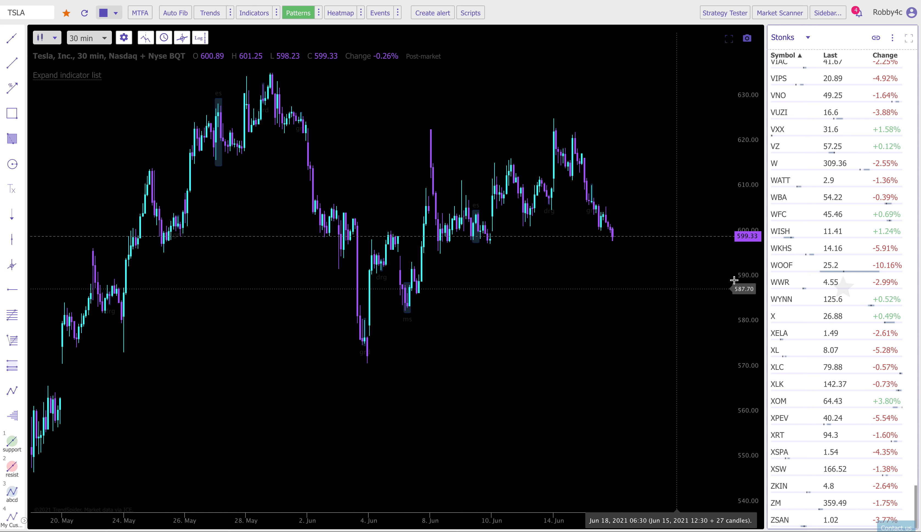
pyautogui.scroll(1, 803, 411)
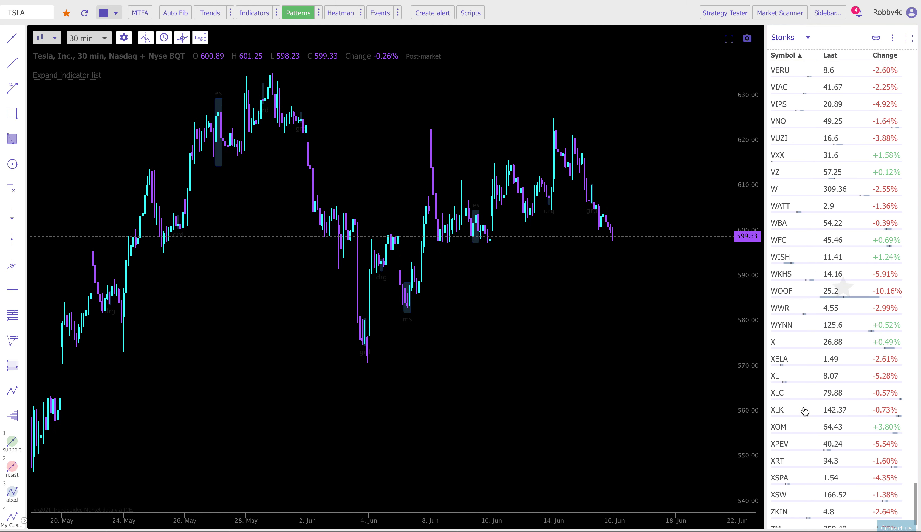
pyautogui.scroll(-1, 799, 409)
pyautogui.click(796, 408)
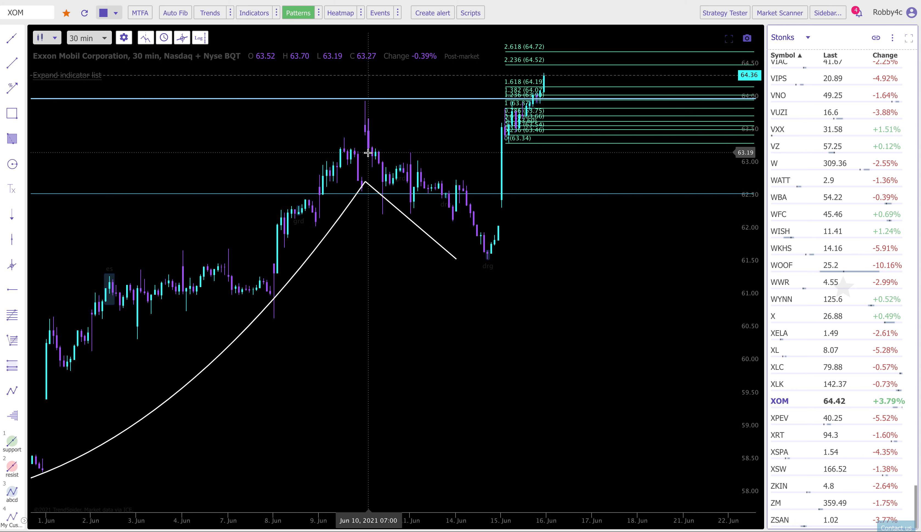
# Set the XOM chart to the 5 min timeframe and remove the Fibonacci retracement from the June 15 candles.
pyautogui.click(78, 39)
pyautogui.scroll(4, 86, 58)
pyautogui.click(100, 32)
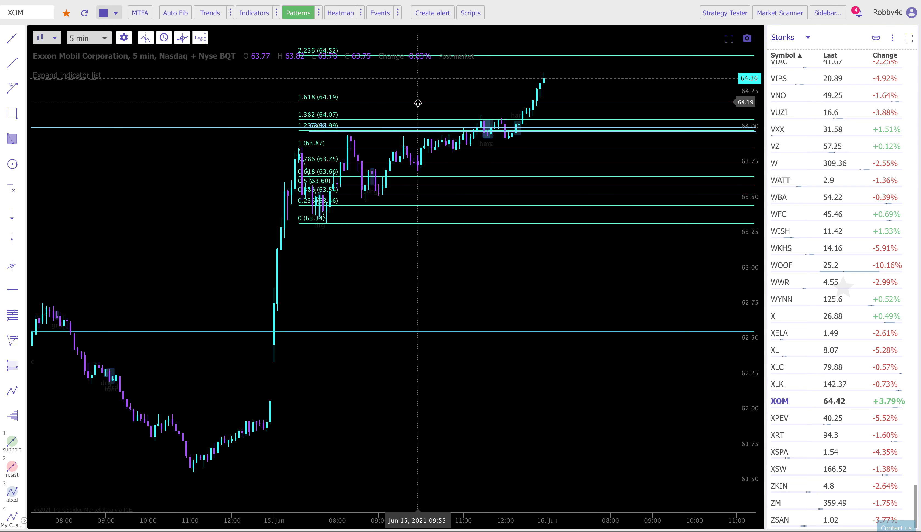
pyautogui.scroll(2, 378, 140)
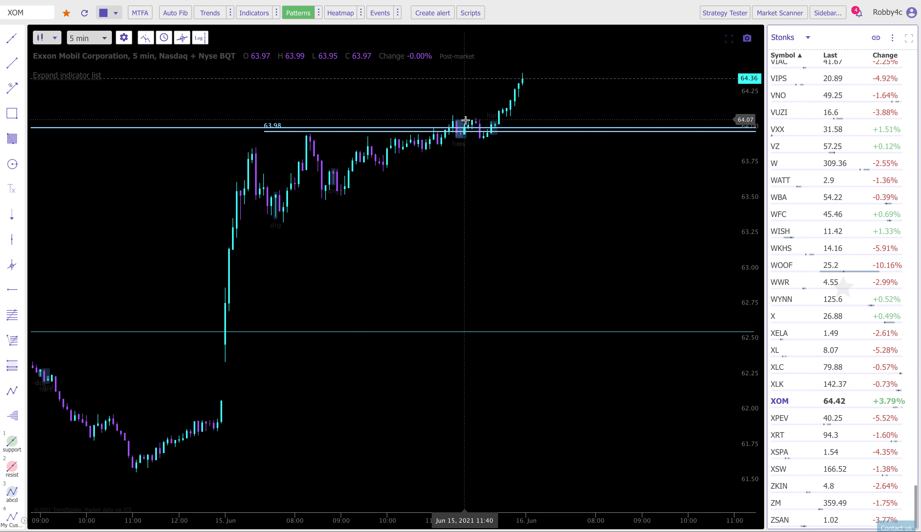
# Draw a horizontal ray at about 63.90 from the 11:00 candles on June 15, just below the 63.98 line.
pyautogui.scroll(3, 478, 128)
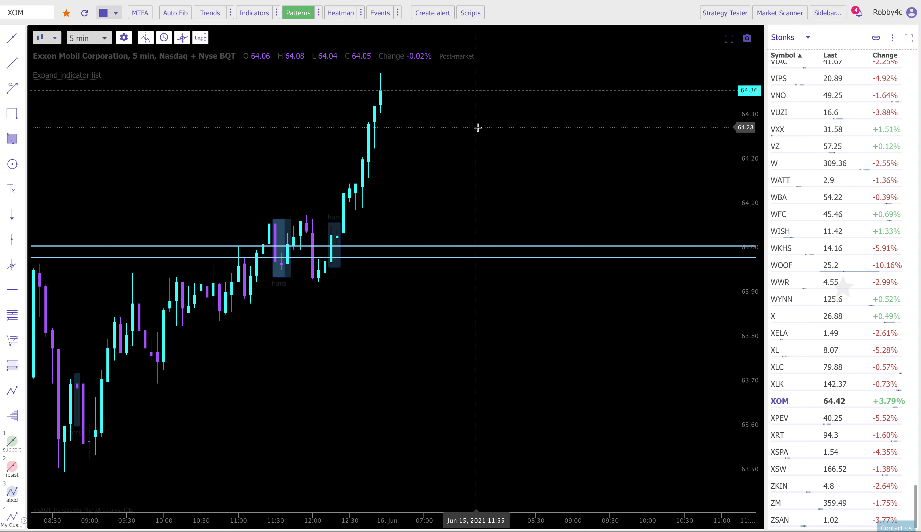
pyautogui.moveTo(335, 321); pyautogui.dragTo(563, 317)
pyautogui.scroll(3, 564, 315)
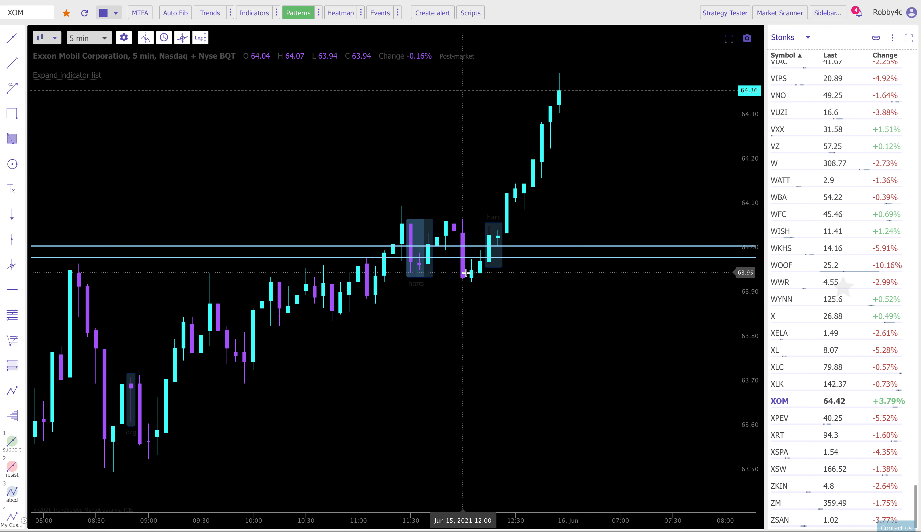
pyautogui.scroll(-4, 466, 273)
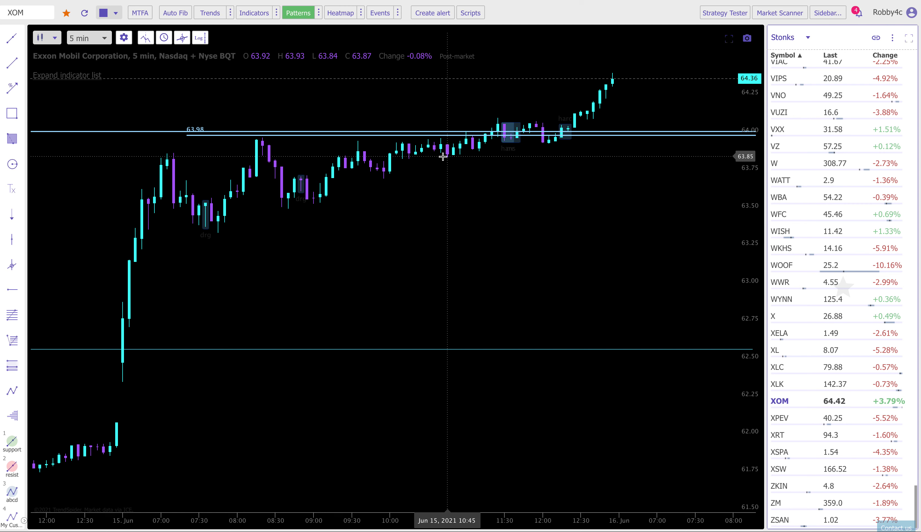
pyautogui.click(12, 289)
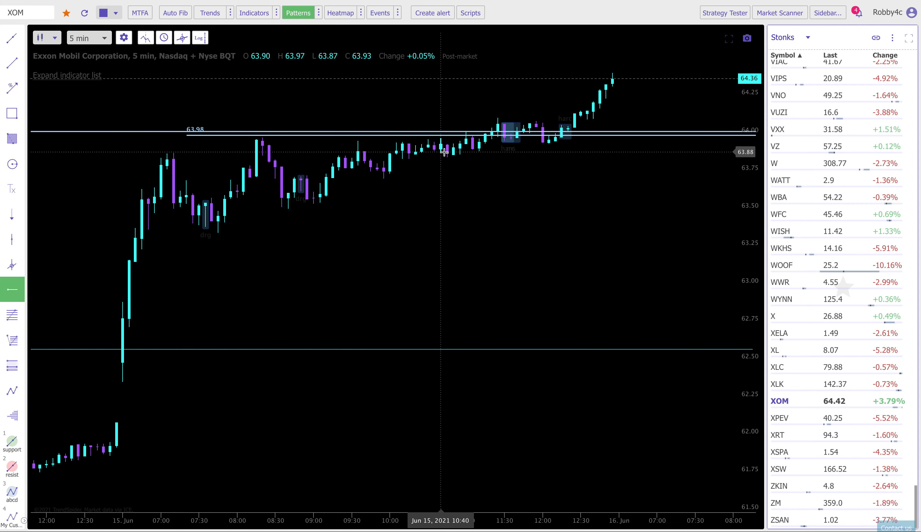
pyautogui.click(468, 150)
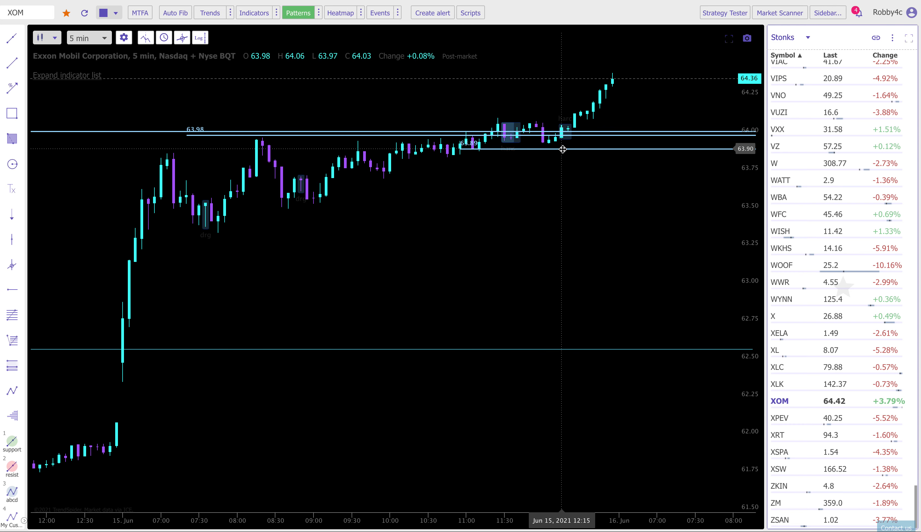
pyautogui.scroll(3, 562, 149)
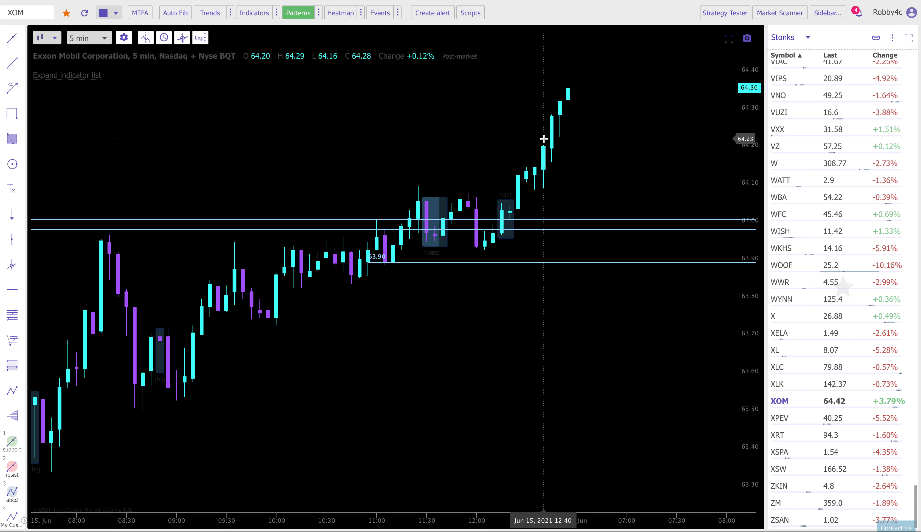
pyautogui.scroll(-2, 543, 139)
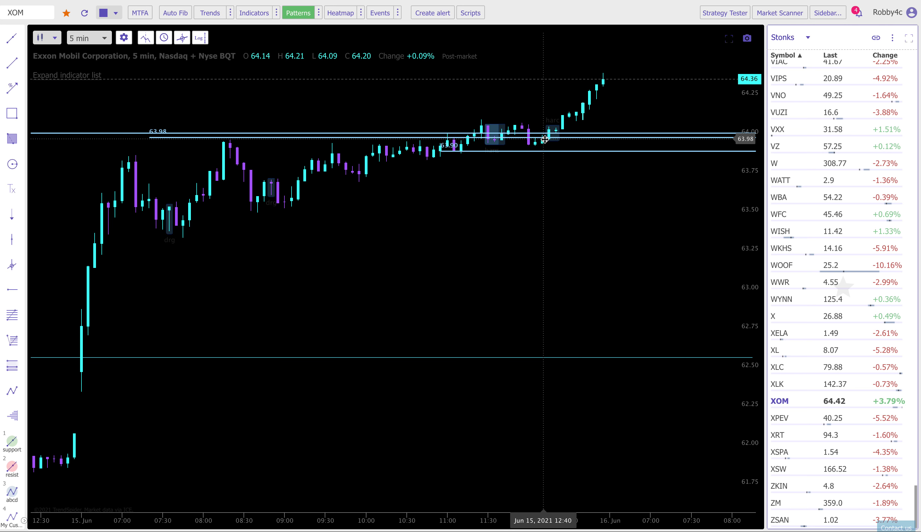